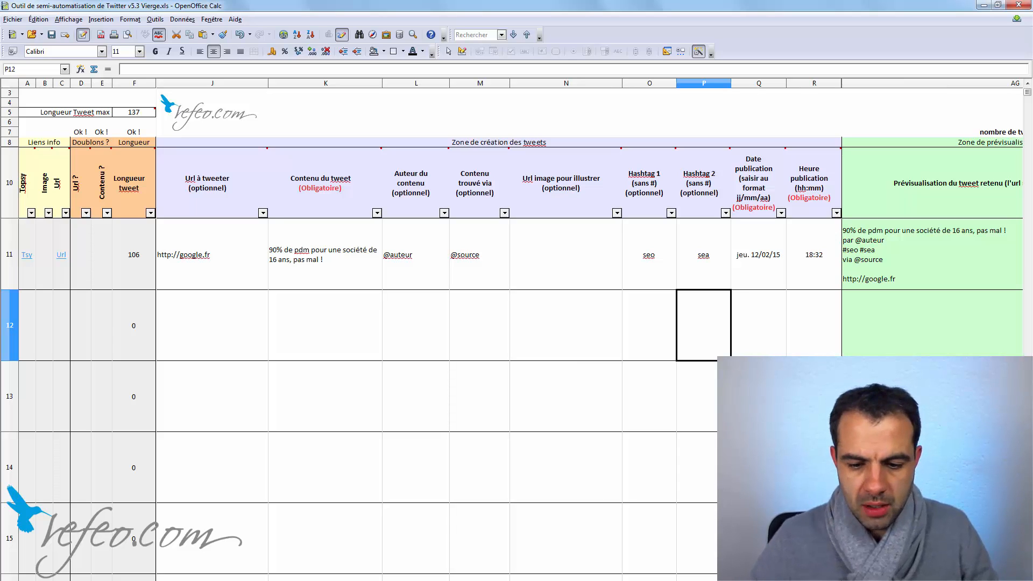
Switch to the date generator workbook and review its first day, publications per day, start and end hours, and time mode settings.
{"action": "key", "text": "alt+Tab"}
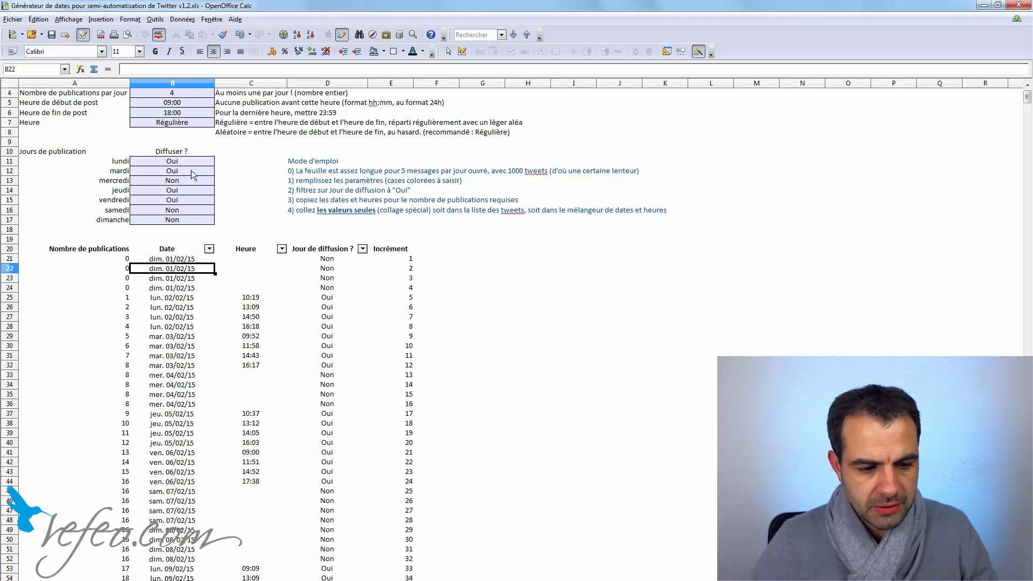
{"action": "scroll", "coordinate": [192, 172], "scroll_direction": "up", "scroll_amount": 1}
{"action": "left_click", "coordinate": [190, 114]}
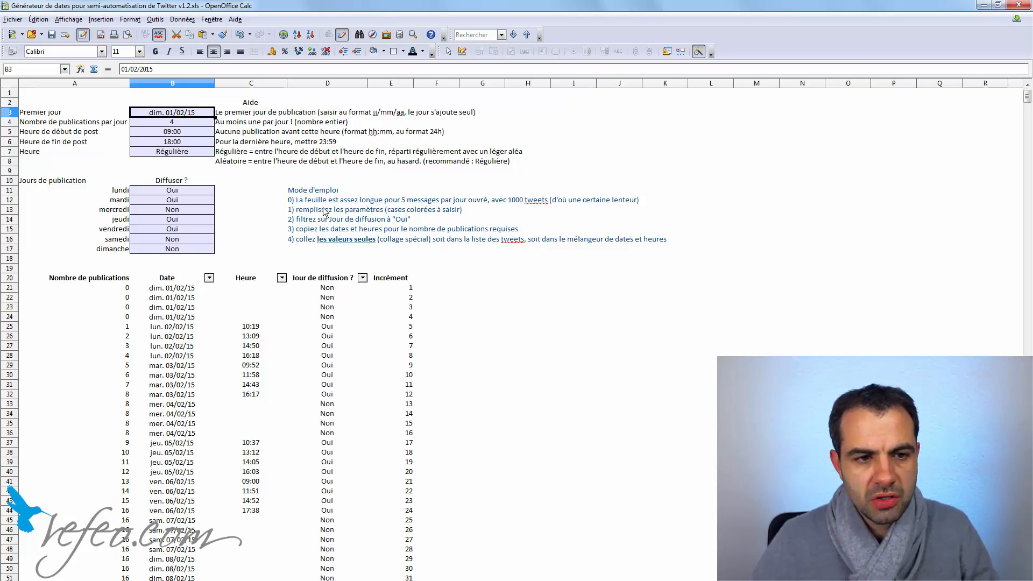
{"action": "left_click", "coordinate": [195, 125]}
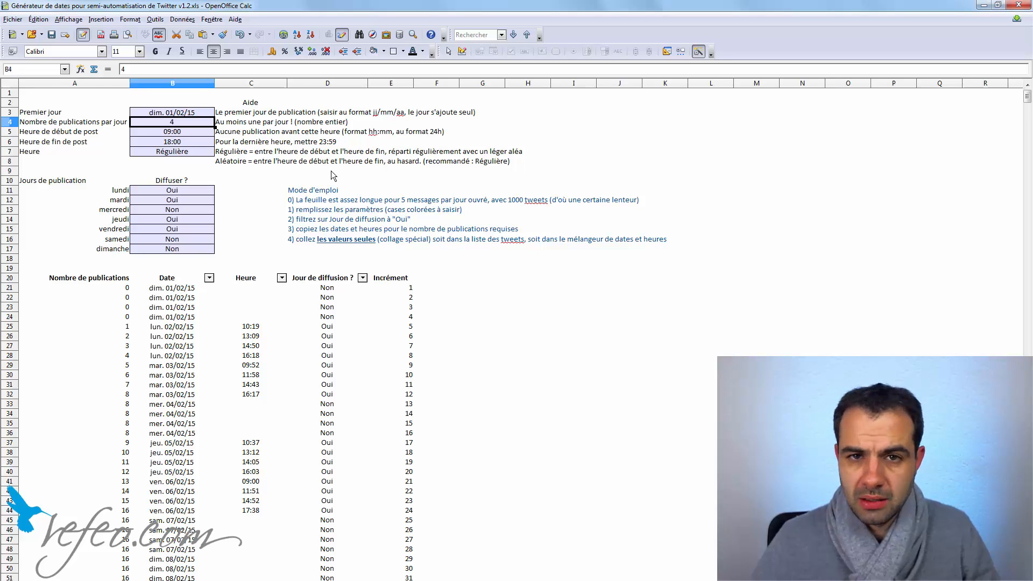
{"action": "left_click", "coordinate": [188, 130]}
{"action": "left_click", "coordinate": [189, 143]}
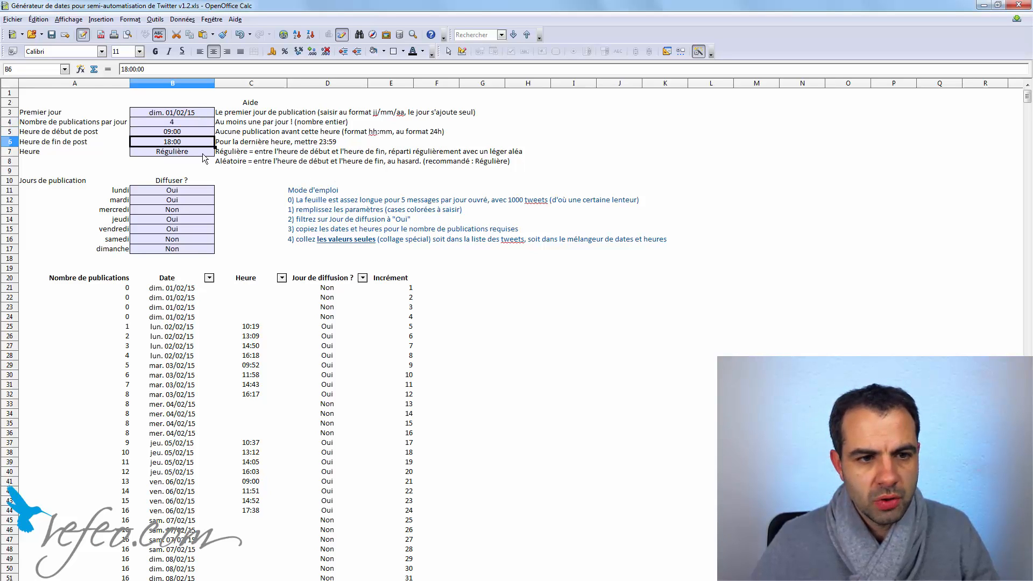
{"action": "left_click", "coordinate": [203, 154]}
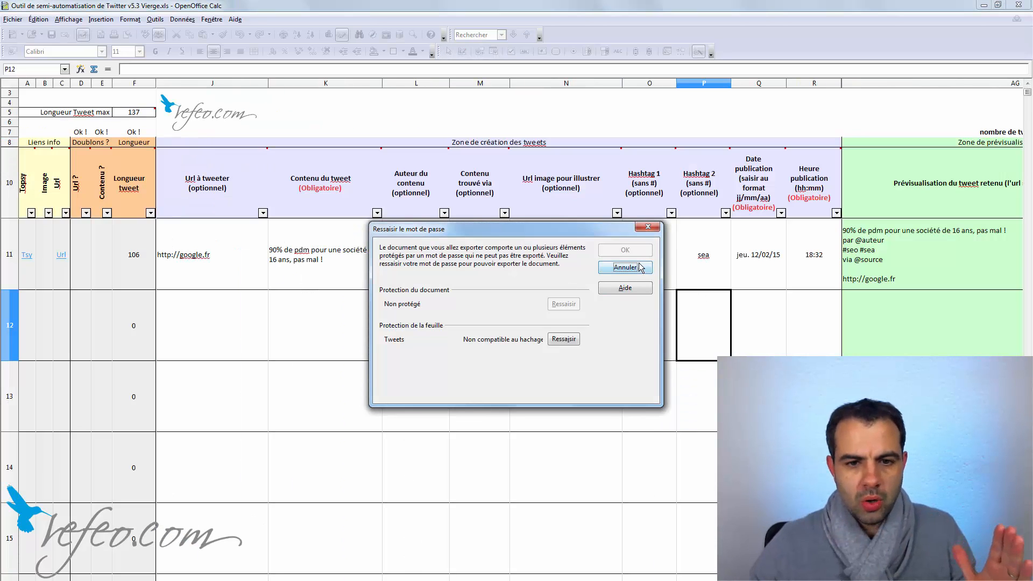
Dismiss the password re-entry dialog in the tweet workbook and select the first tweet's URL cell, J11.
{"action": "left_click", "coordinate": [639, 265]}
{"action": "left_click", "coordinate": [648, 227]}
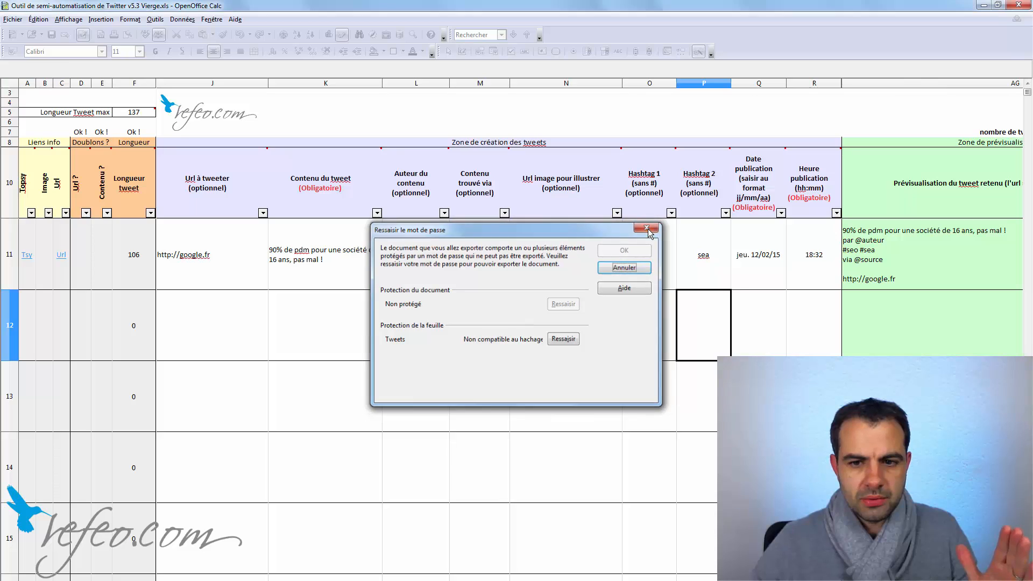
{"action": "left_click", "coordinate": [237, 241]}
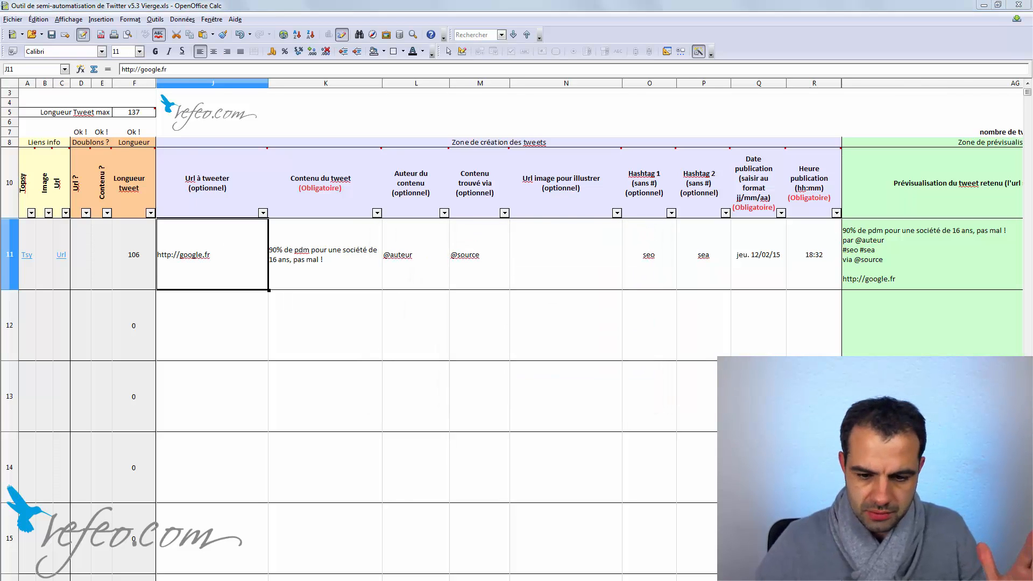
Switch to the date generator workbook and filter the schedule to rows where "Jour de diffusion ?" is Oui.
{"action": "left_click", "coordinate": [571, 580]}
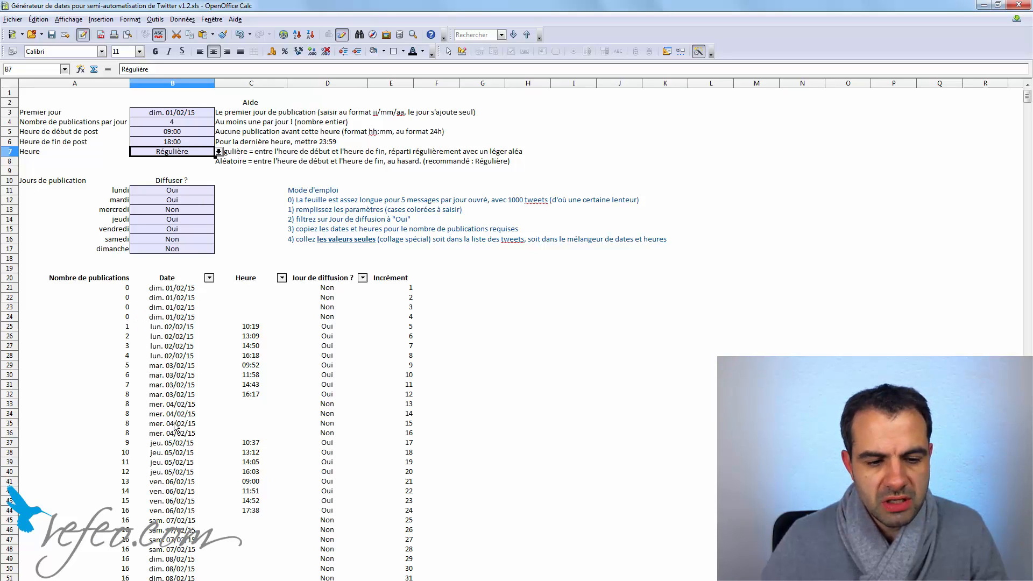
{"action": "left_click", "coordinate": [364, 278]}
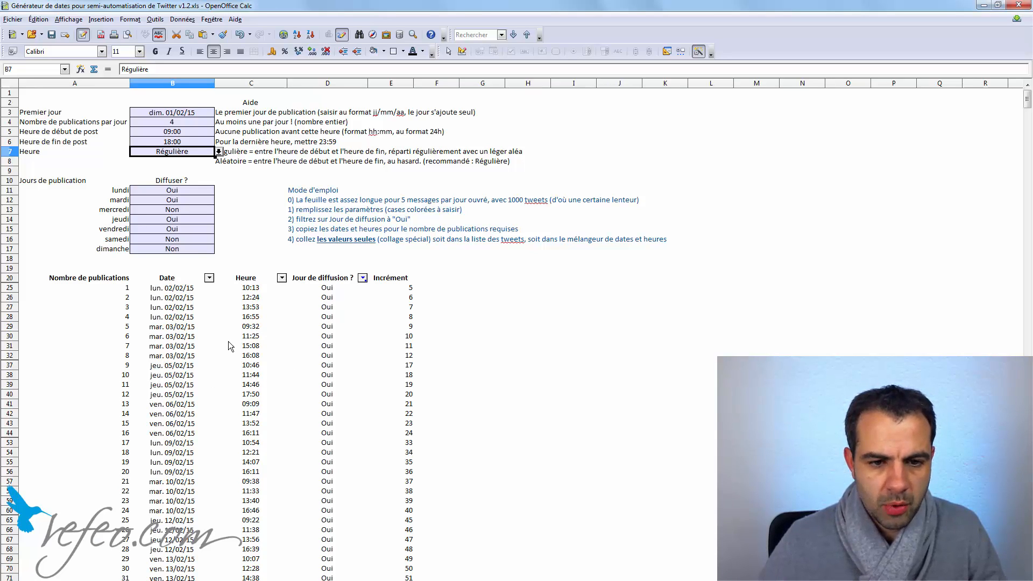
{"action": "scroll", "coordinate": [257, 380], "scroll_direction": "down", "scroll_amount": 2}
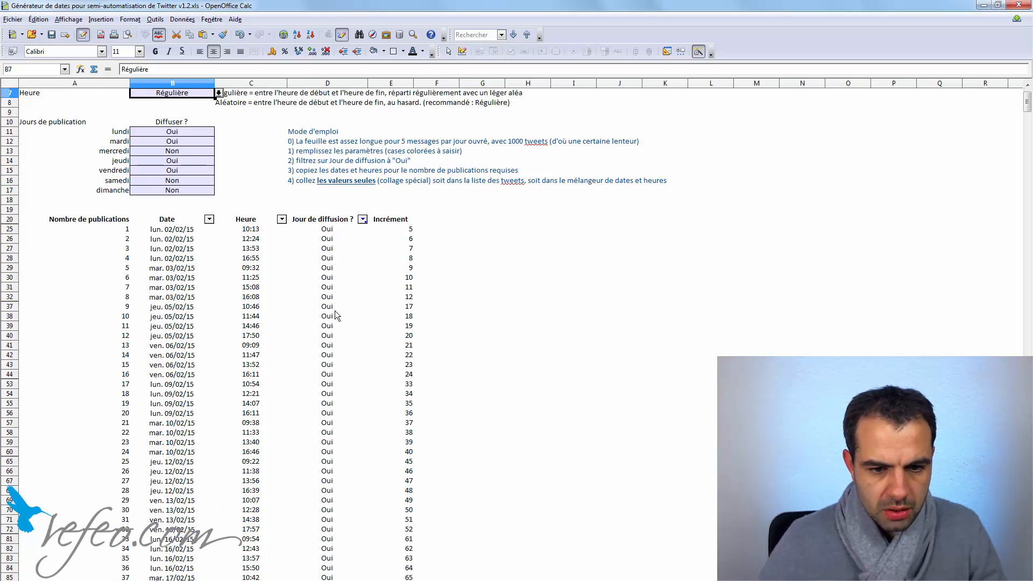
{"action": "scroll", "coordinate": [212, 326], "scroll_direction": "down", "scroll_amount": 2}
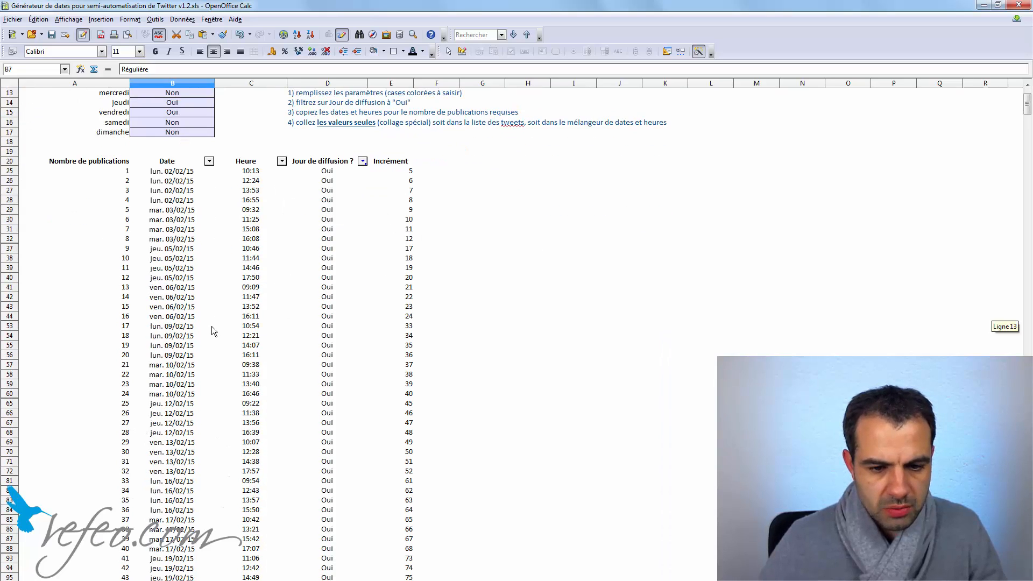
{"action": "scroll", "coordinate": [211, 326], "scroll_direction": "up", "scroll_amount": 3}
{"action": "scroll", "coordinate": [236, 336], "scroll_direction": "down", "scroll_amount": 3}
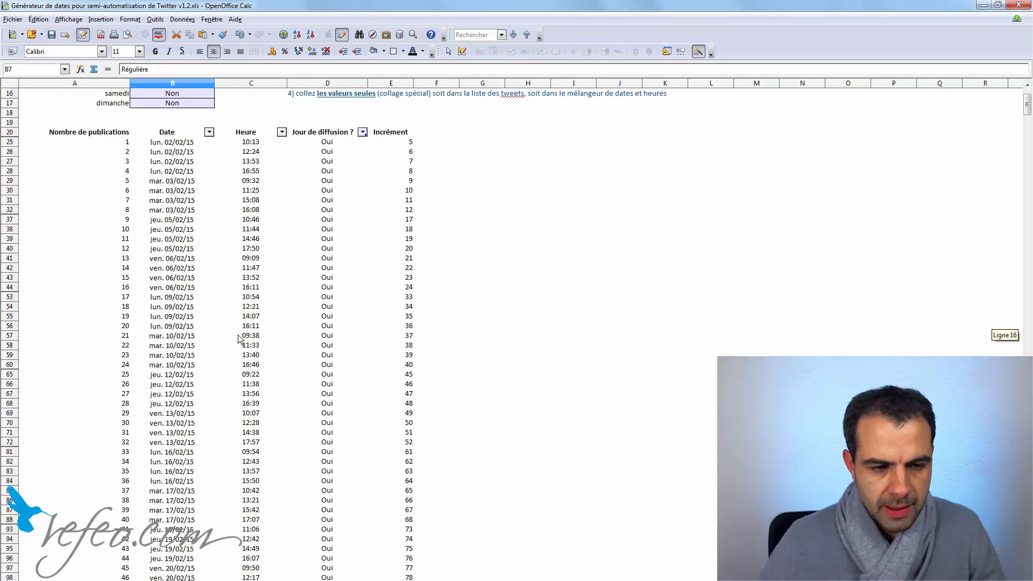
{"action": "scroll", "coordinate": [240, 339], "scroll_direction": "up", "scroll_amount": 2}
{"action": "scroll", "coordinate": [240, 339], "scroll_direction": "up", "scroll_amount": 1}
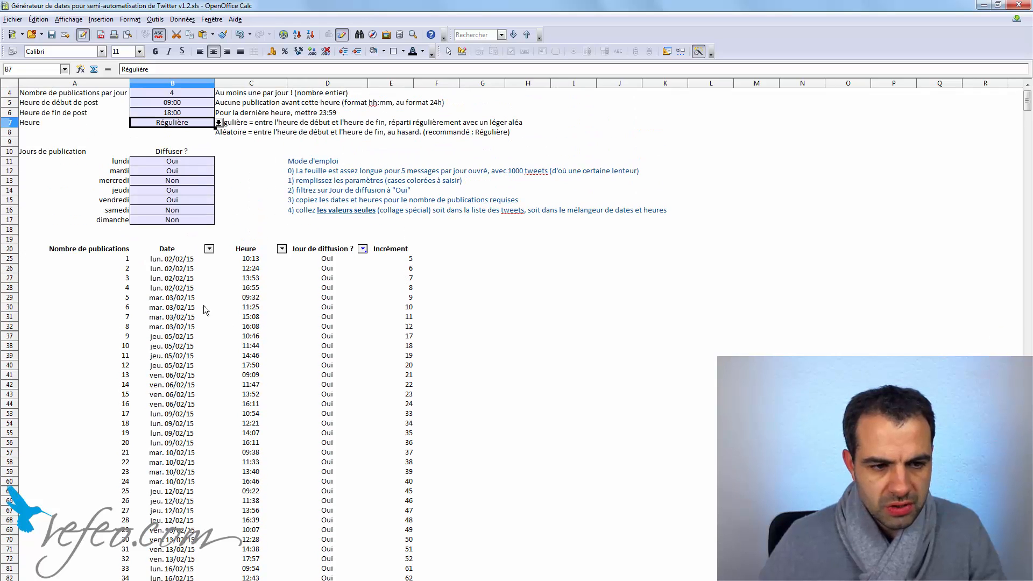
Copy the first 80 filtered publication dates and times, range B25:C156, and switch to the tweet workbook.
{"action": "left_click", "coordinate": [169, 259]}
{"action": "scroll", "coordinate": [270, 406], "scroll_direction": "down", "scroll_amount": 10}
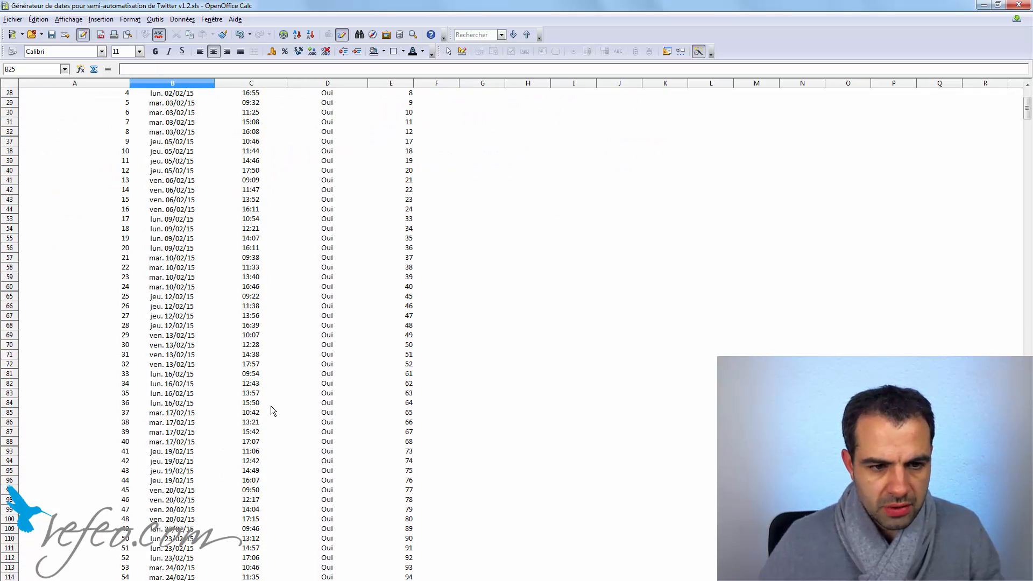
{"action": "scroll", "coordinate": [270, 405], "scroll_direction": "down", "scroll_amount": 8}
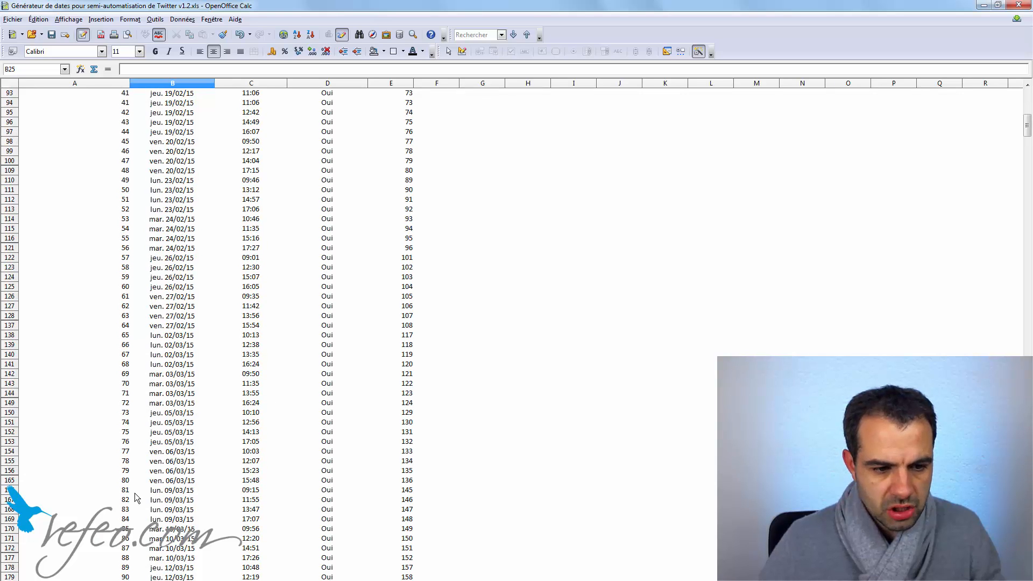
{"action": "left_click", "coordinate": [237, 481], "text": "shift"}
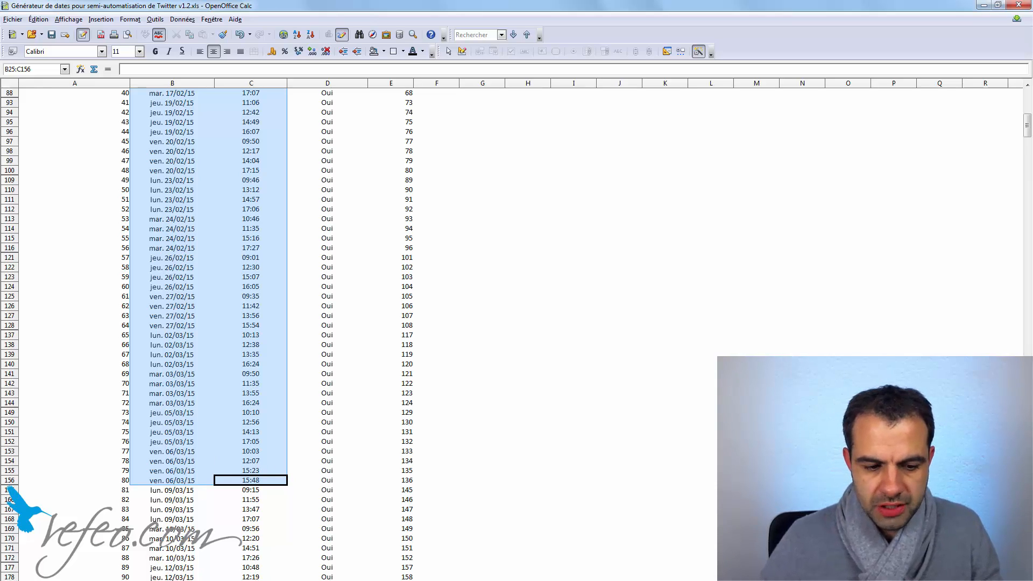
{"action": "key", "text": "alt+Tab"}
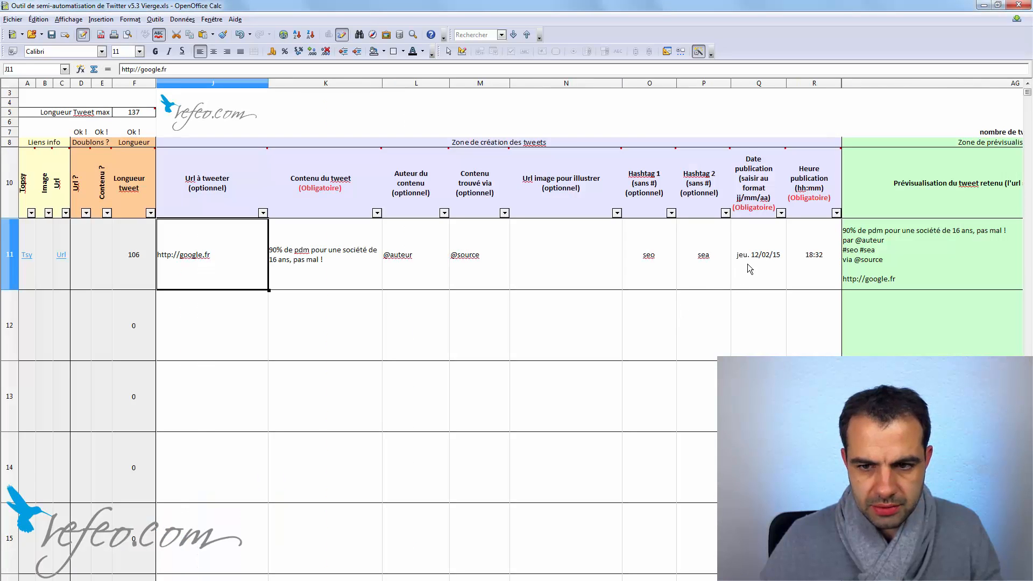
{"action": "left_click", "coordinate": [749, 267], "text": "shift"}
{"action": "key", "text": "shift+Right"}
{"action": "key", "text": "shift+Left"}
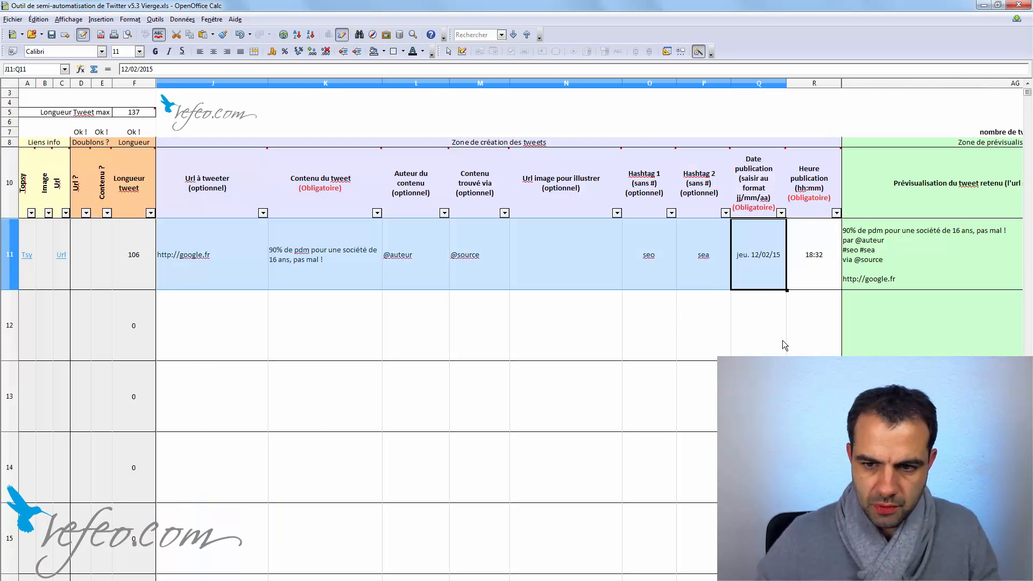
{"action": "key", "text": "shift+Left"}
{"action": "key", "text": "shift+Down"}
{"action": "left_click_drag", "start_coordinate": [782, 340], "coordinate": [678, 449]}
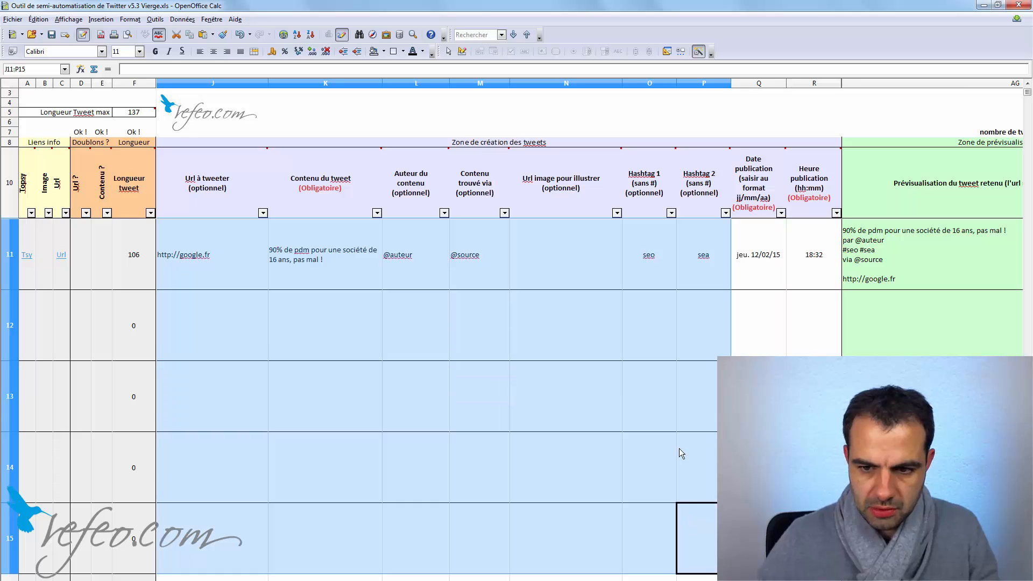
{"action": "left_click", "coordinate": [753, 398]}
Paste only the text, numbers and dates of the copied schedule starting at Q11, and check the filled date and time columns.
{"action": "left_click", "coordinate": [749, 272]}
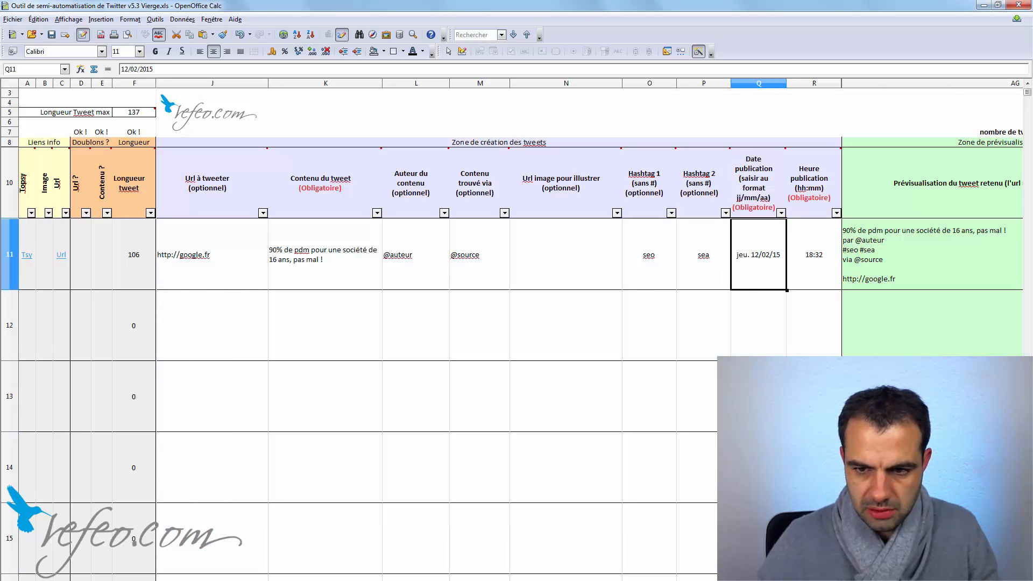
{"action": "key", "text": "ctrl+shift+v"}
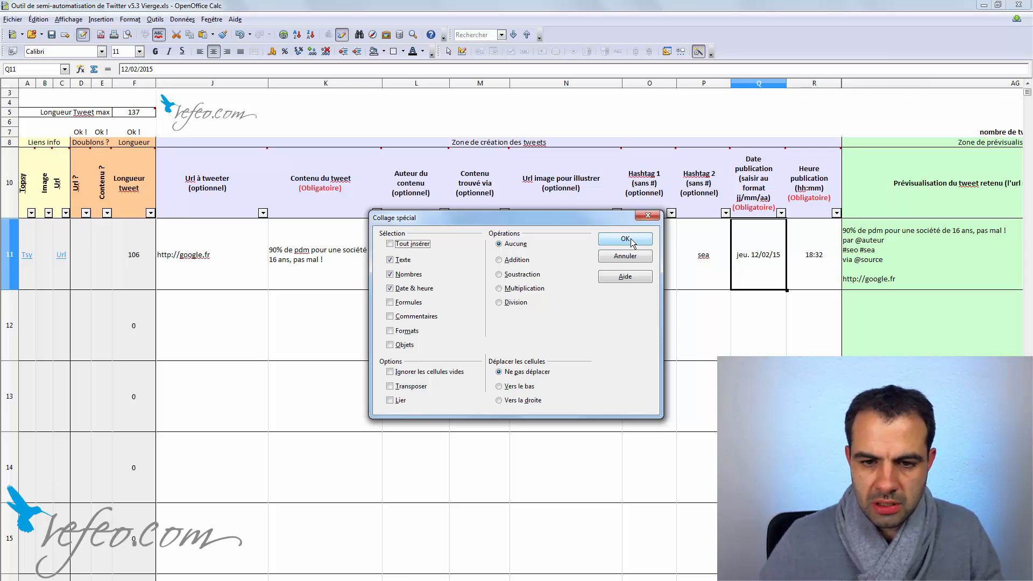
{"action": "left_click", "coordinate": [627, 239]}
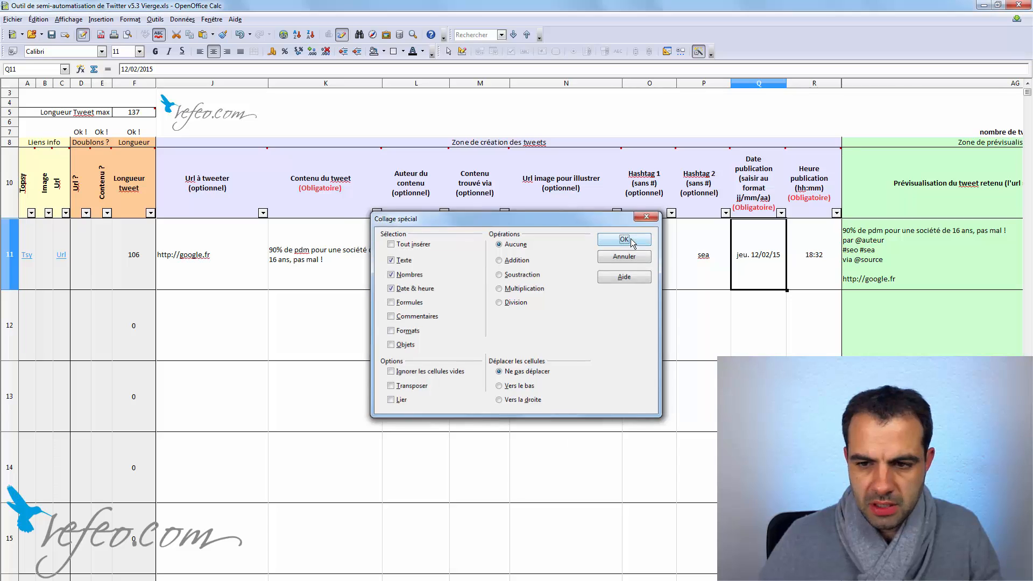
{"action": "scroll", "coordinate": [783, 258], "scroll_direction": "down", "scroll_amount": 6}
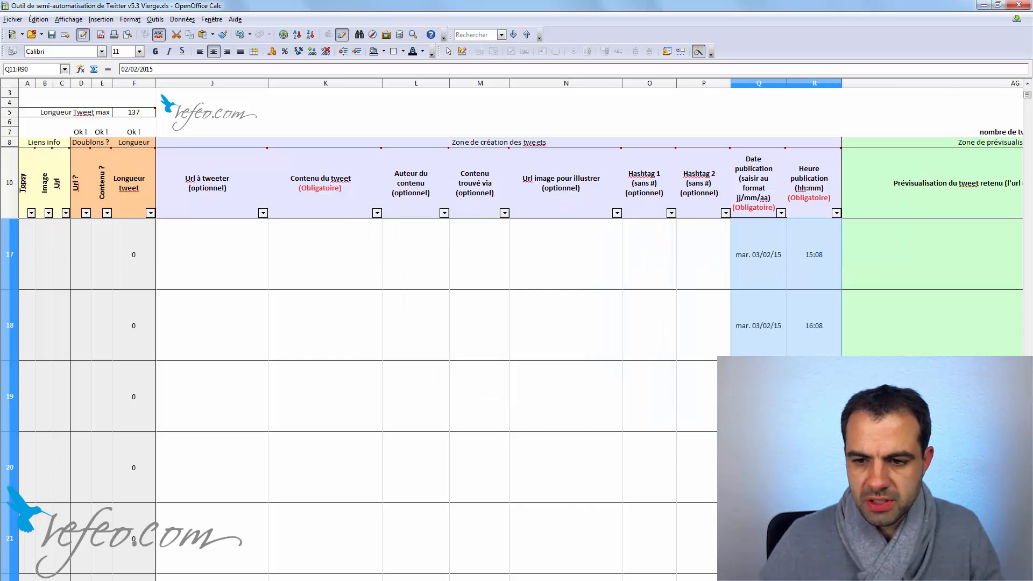
{"action": "scroll", "coordinate": [782, 258], "scroll_direction": "down", "scroll_amount": 12}
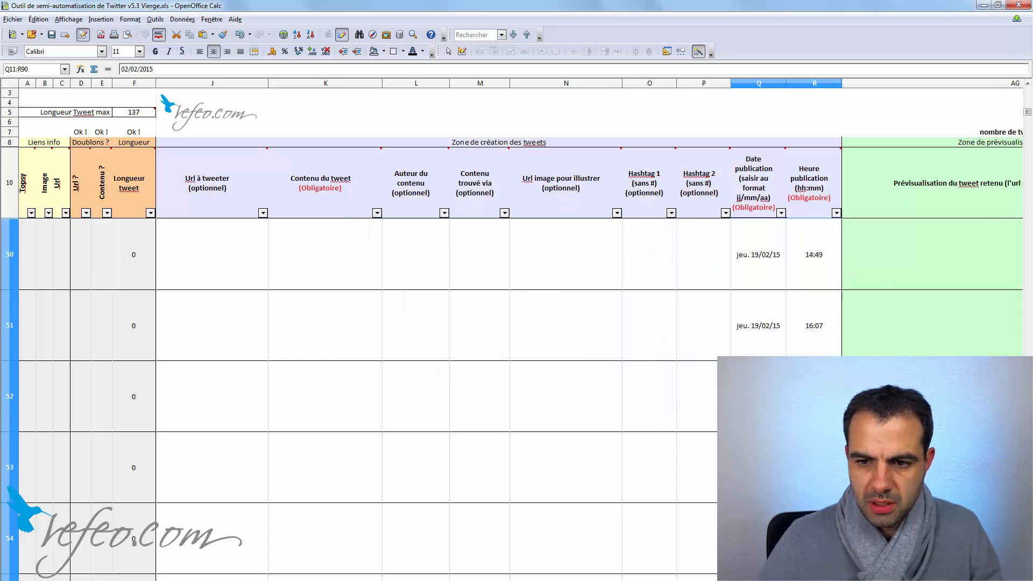
{"action": "scroll", "coordinate": [421, 425], "scroll_direction": "down", "scroll_amount": 3}
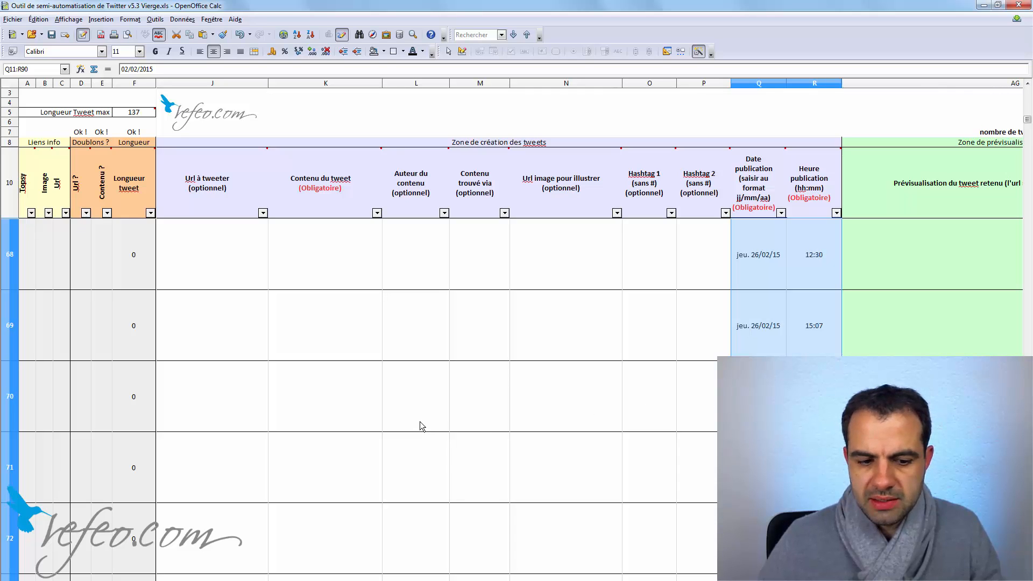
Switch to the date generator's mixing sheet and paste only the text, numbers and dates of the copied schedule starting at A12.
{"action": "key", "text": "alt+Tab"}
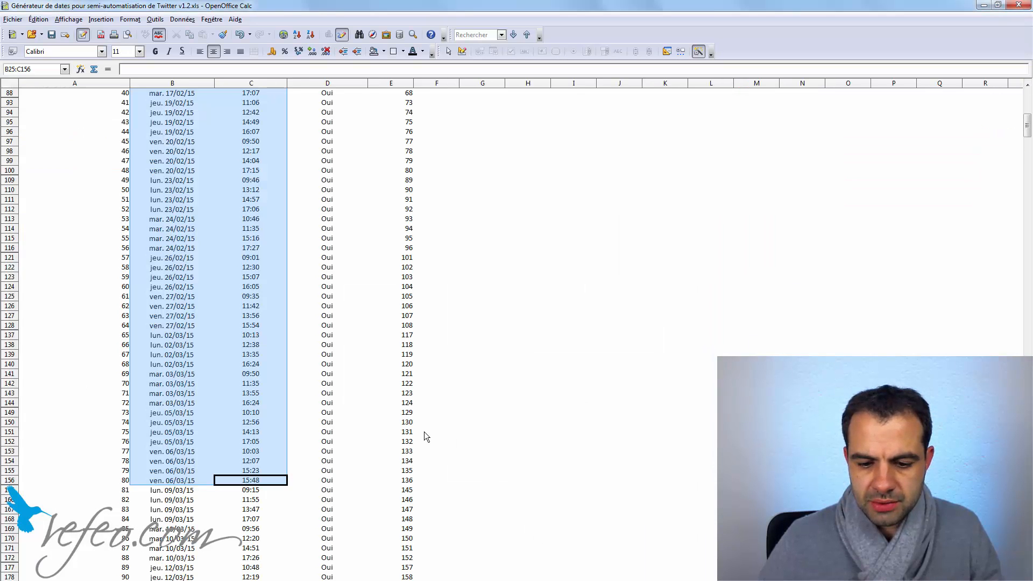
{"action": "scroll", "coordinate": [409, 427], "scroll_direction": "up", "scroll_amount": 20}
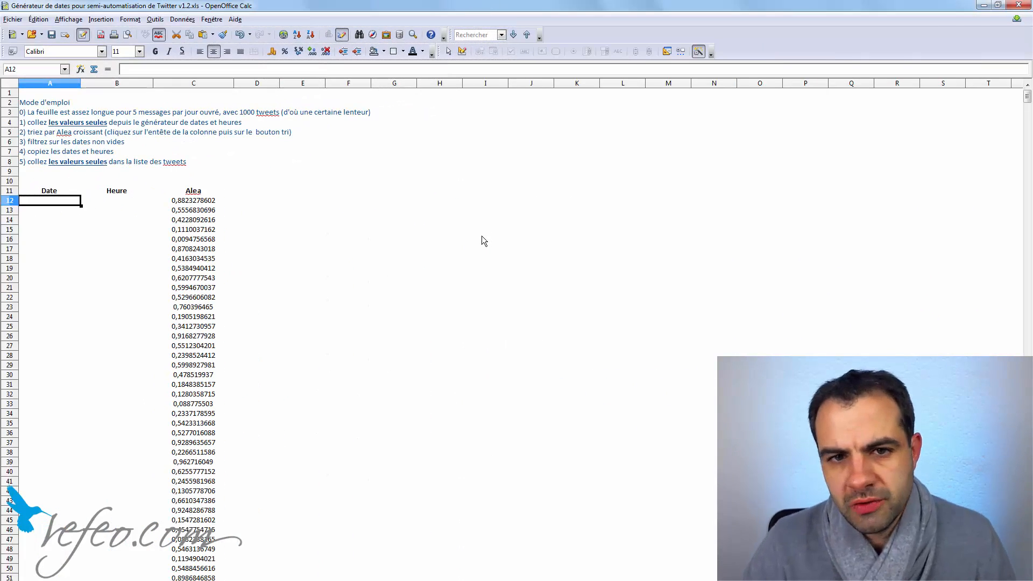
{"action": "left_click", "coordinate": [115, 199]}
{"action": "left_click", "coordinate": [44, 200]}
{"action": "key", "text": "ctrl+shift+v"}
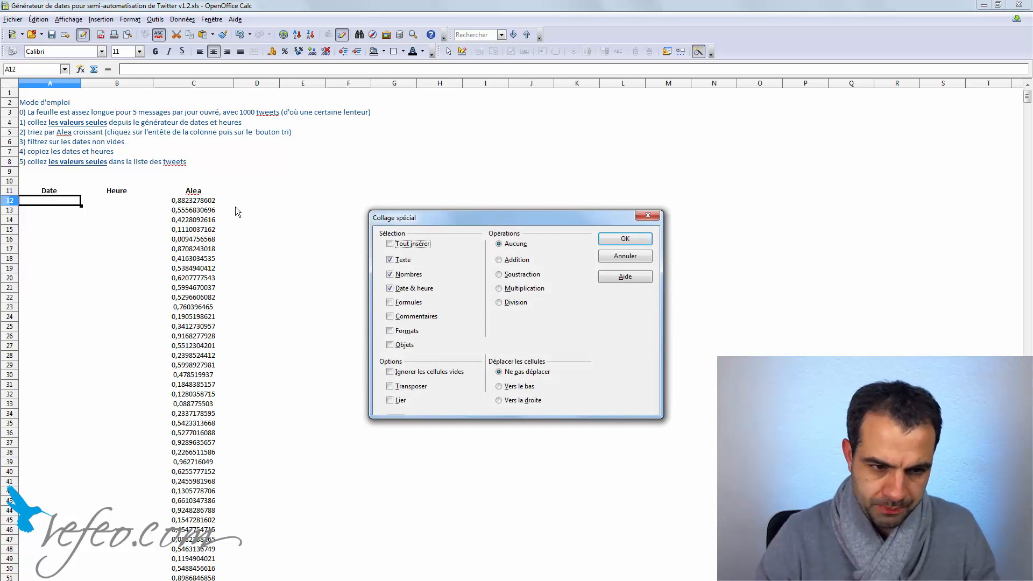
{"action": "left_click", "coordinate": [633, 239]}
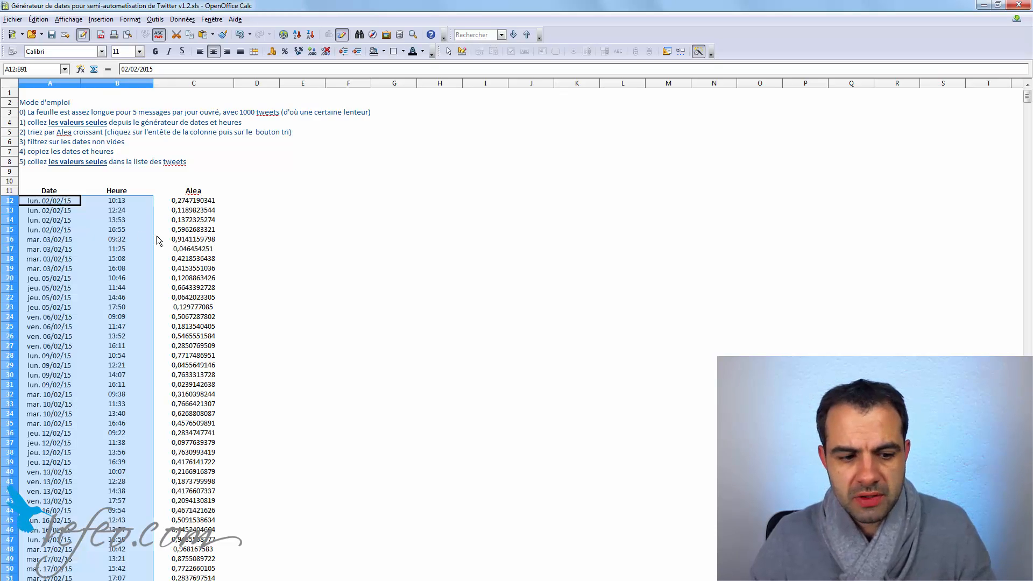
Check the pasted dates and times, and sort the rows by the Alea column in ascending order.
{"action": "scroll", "coordinate": [186, 338], "scroll_direction": "down", "scroll_amount": 6}
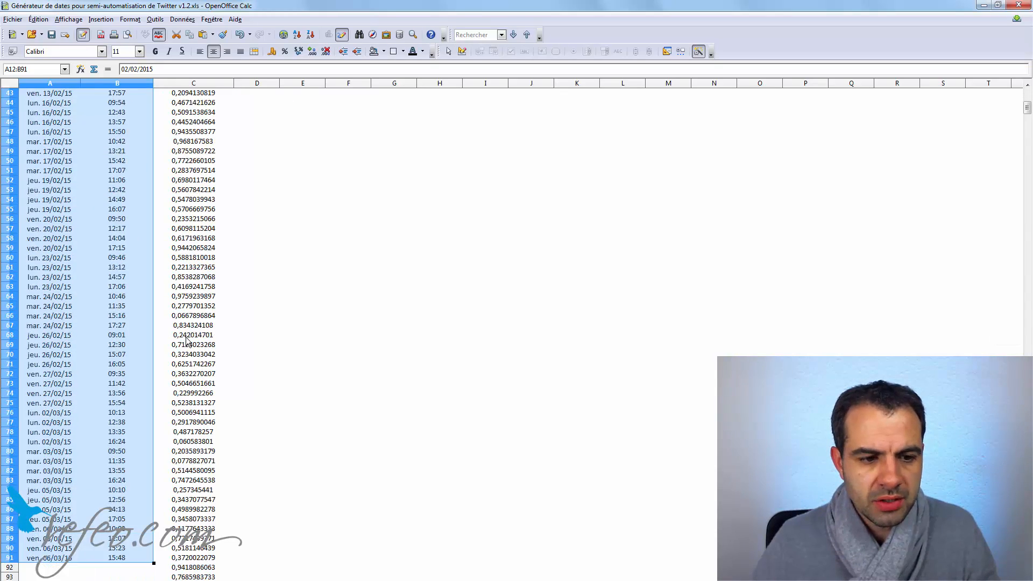
{"action": "scroll", "coordinate": [212, 269], "scroll_direction": "up", "scroll_amount": 6}
{"action": "left_click", "coordinate": [182, 202]}
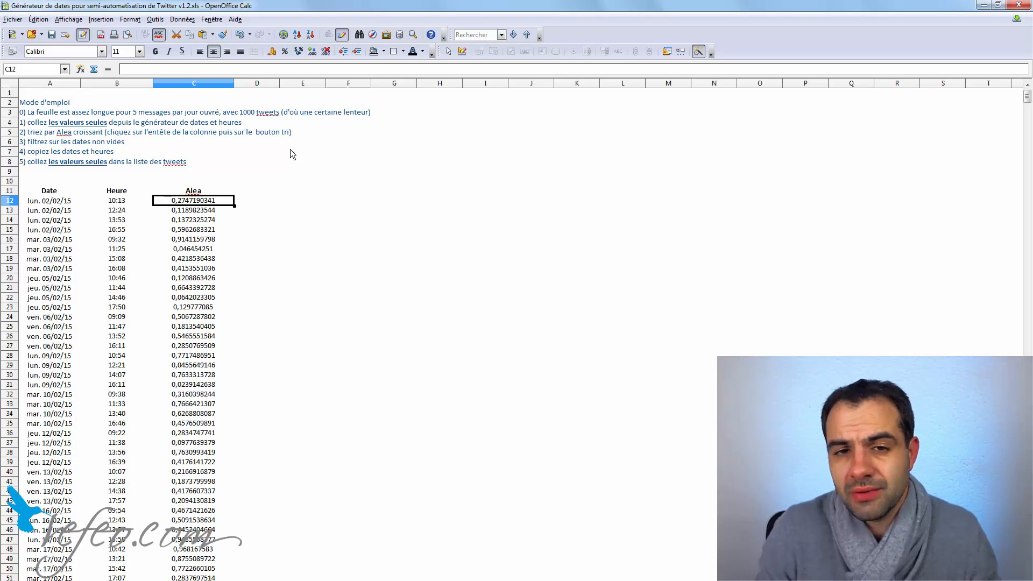
{"action": "left_click", "coordinate": [295, 37]}
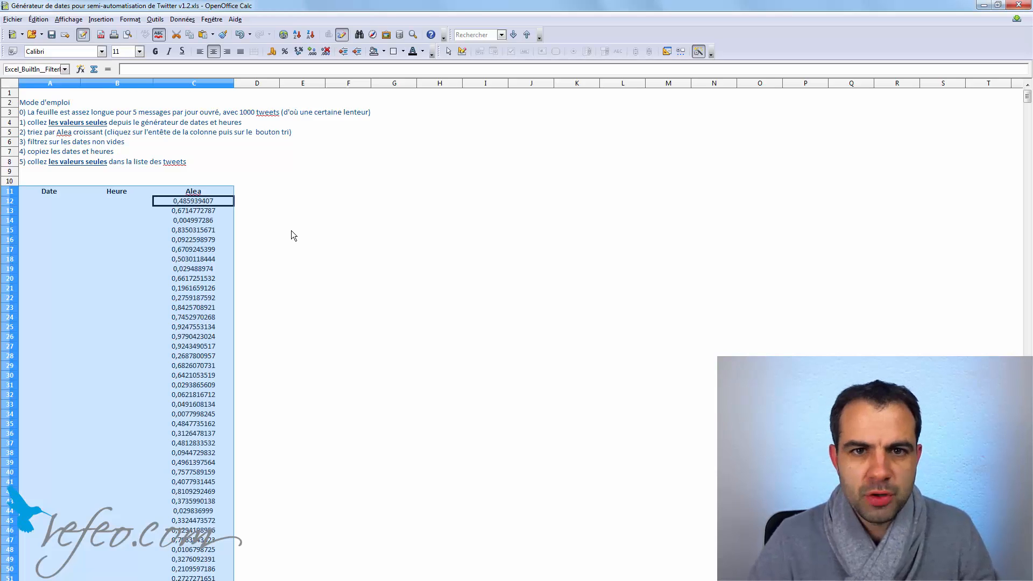
Apply an AutoFilter to the Date, Heure and Alea table, range A11:C1700, on the mixing sheet.
{"action": "left_click", "coordinate": [54, 192]}
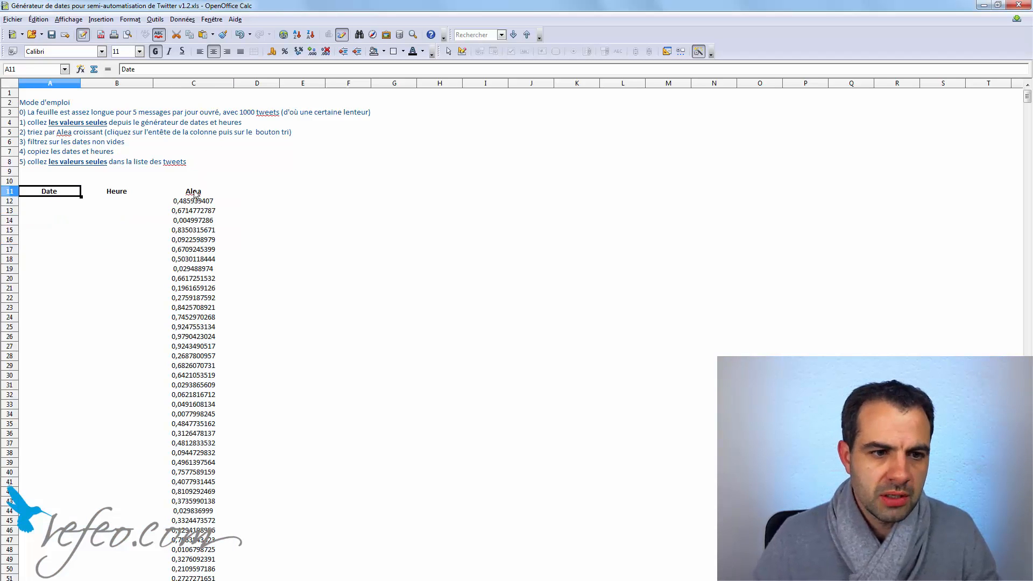
{"action": "key", "text": "shift+Right"}
{"action": "key", "text": "shift+Right"}
{"action": "key", "text": "ctrl+shift+Down"}
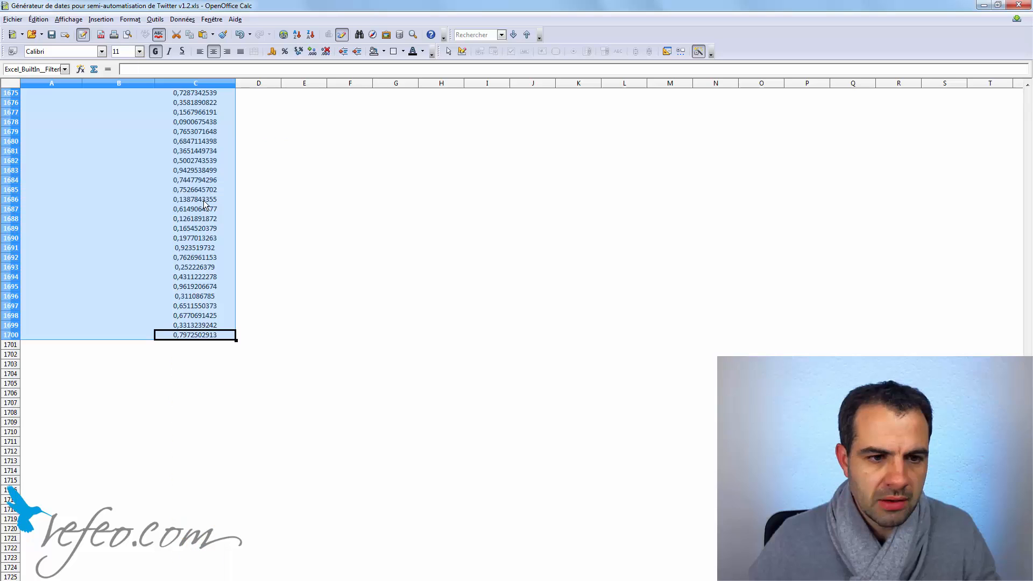
{"action": "left_click", "coordinate": [182, 19]}
{"action": "mouse_move", "coordinate": [196, 71]}
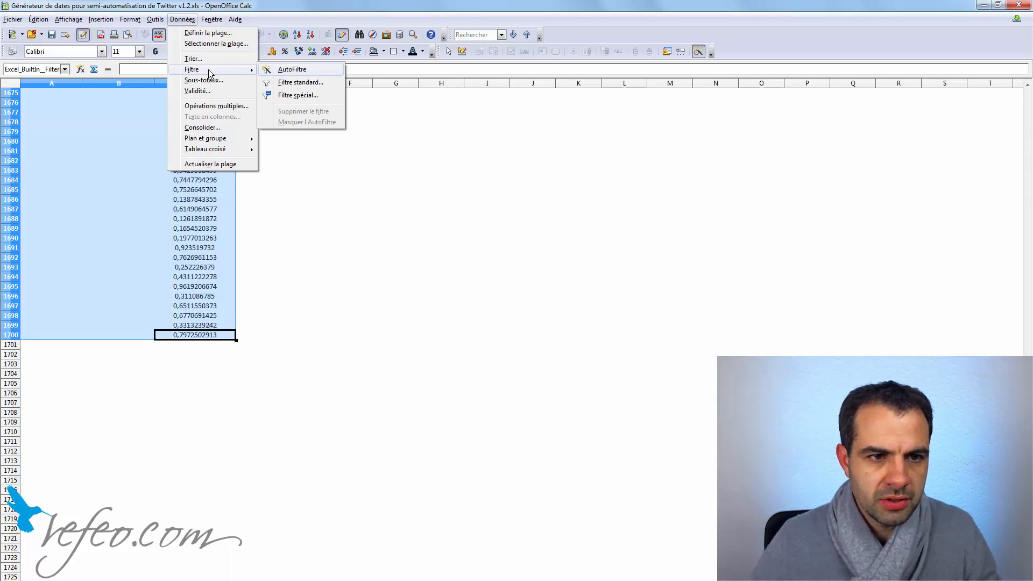
{"action": "left_click", "coordinate": [301, 72]}
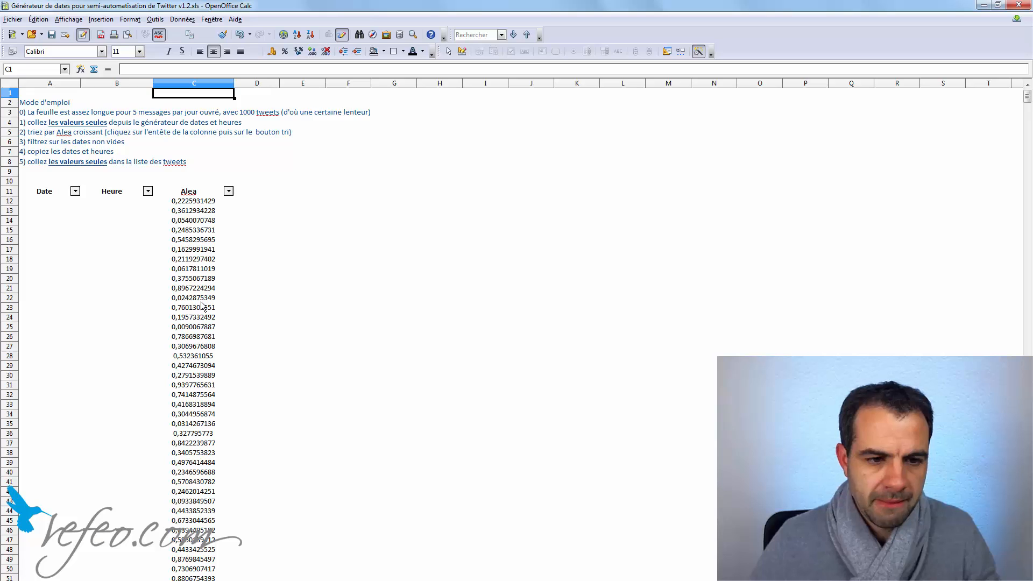
Filter the Date column with a standard filter so that only non-empty (non vide) dates are kept.
{"action": "left_click", "coordinate": [75, 191]}
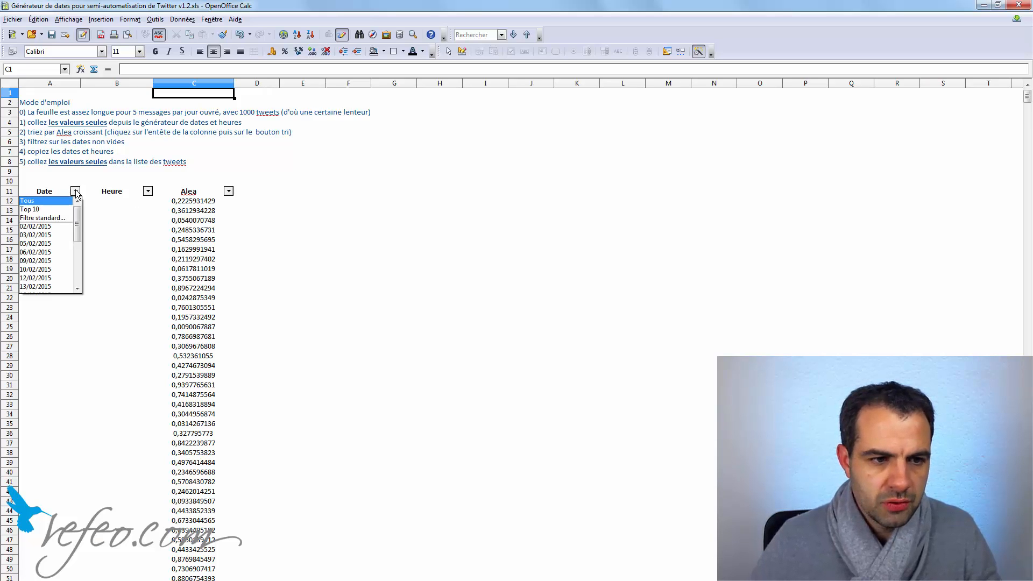
{"action": "left_click", "coordinate": [43, 218]}
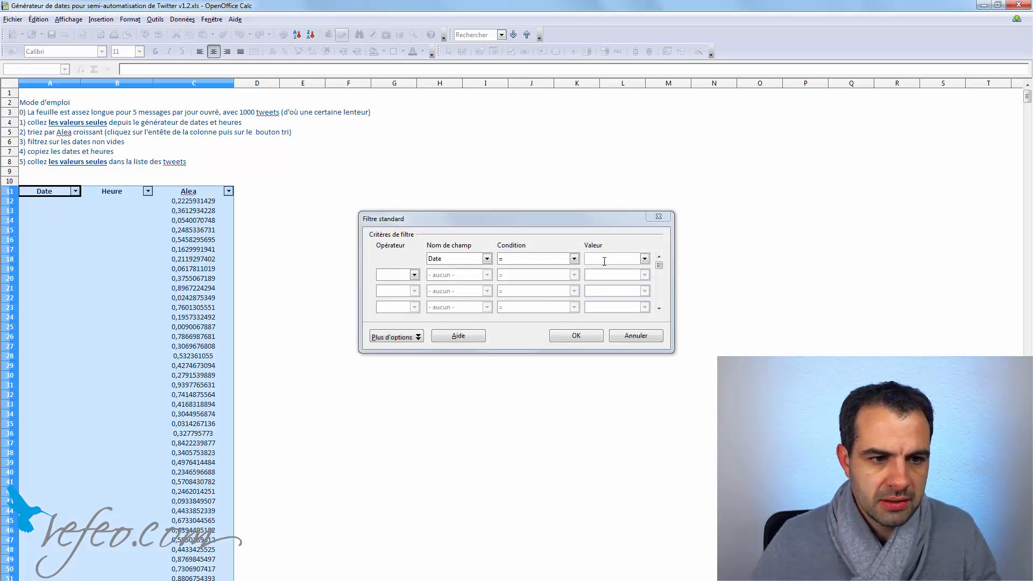
{"action": "left_click", "coordinate": [644, 259]}
{"action": "left_click", "coordinate": [602, 268]}
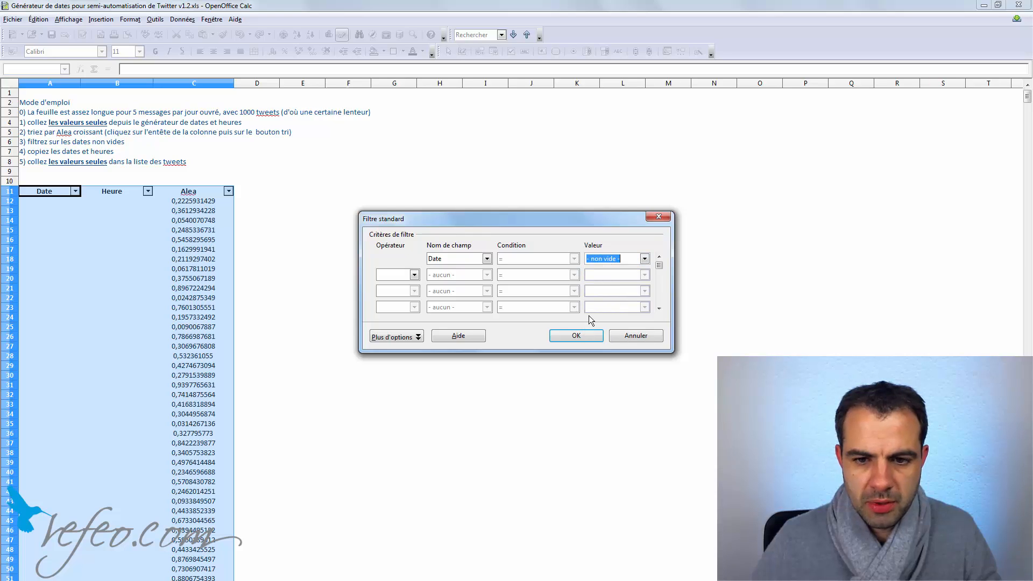
{"action": "left_click", "coordinate": [576, 336]}
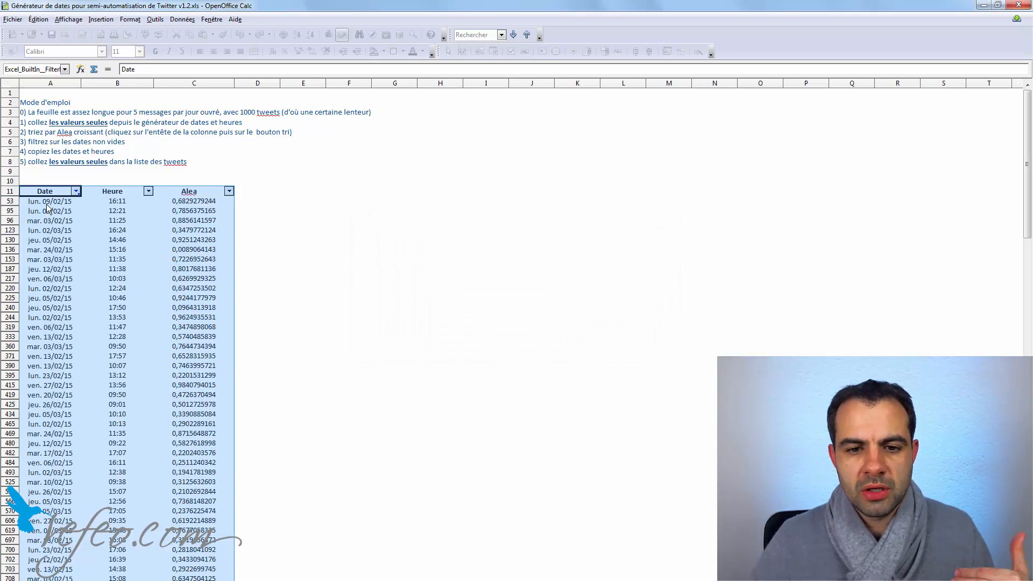
Copy the filtered shuffled dates and times, from A53 to B1646, and switch to the tweet workbook.
{"action": "left_click", "coordinate": [47, 204]}
{"action": "scroll", "coordinate": [131, 317], "scroll_direction": "down", "scroll_amount": 5}
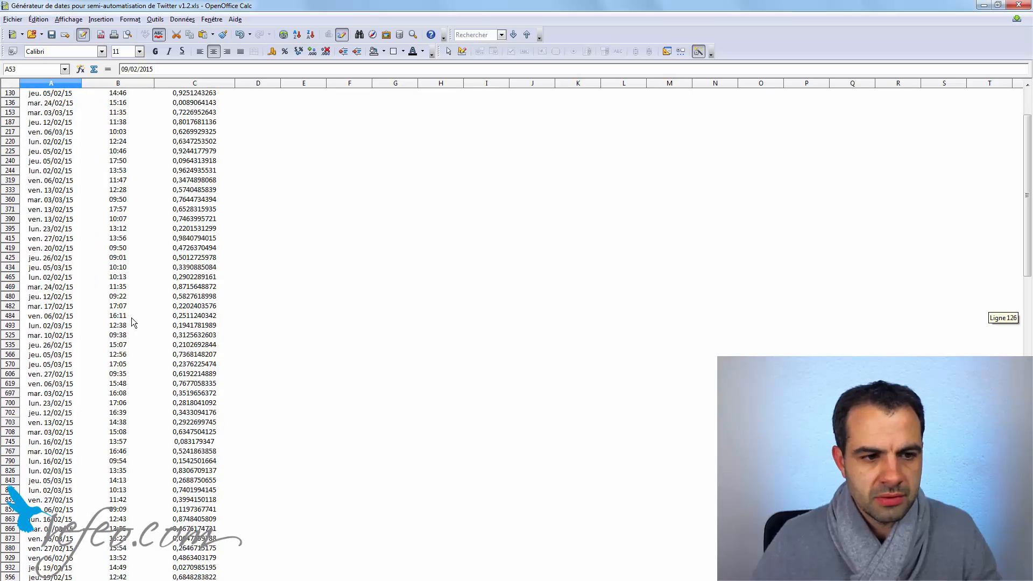
{"action": "scroll", "coordinate": [132, 317], "scroll_direction": "down", "scroll_amount": 13}
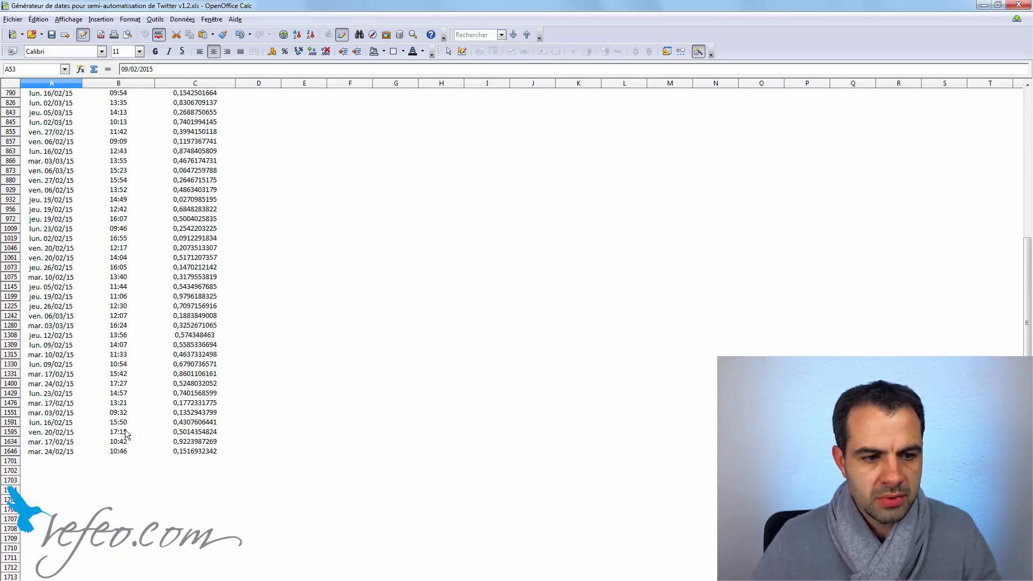
{"action": "left_click", "coordinate": [135, 452], "text": "shift"}
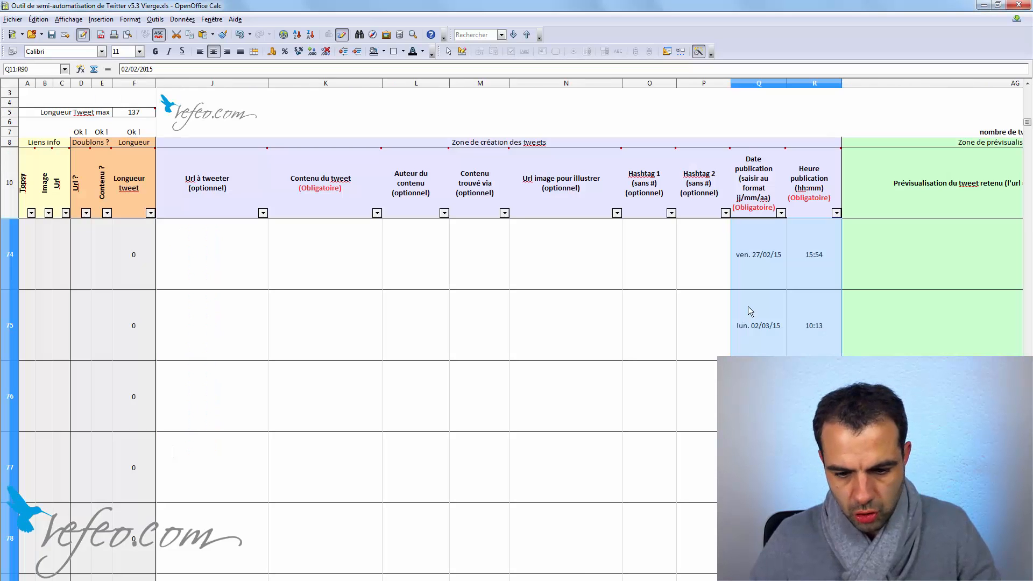
Paste only the text, numbers and dates of the shuffled schedule starting at Q11, and check the date and time columns.
{"action": "left_click", "coordinate": [761, 265]}
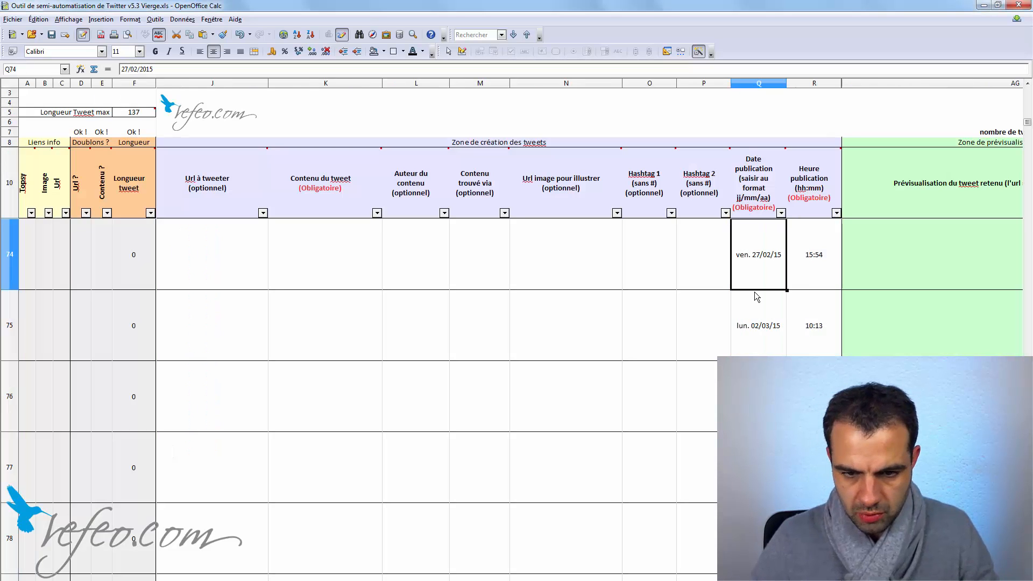
{"action": "scroll", "coordinate": [755, 309], "scroll_direction": "up", "scroll_amount": 11}
{"action": "scroll", "coordinate": [754, 308], "scroll_direction": "up", "scroll_amount": 7}
{"action": "left_click", "coordinate": [753, 288]}
{"action": "key", "text": "ctrl+Up"}
{"action": "key", "text": "Down"}
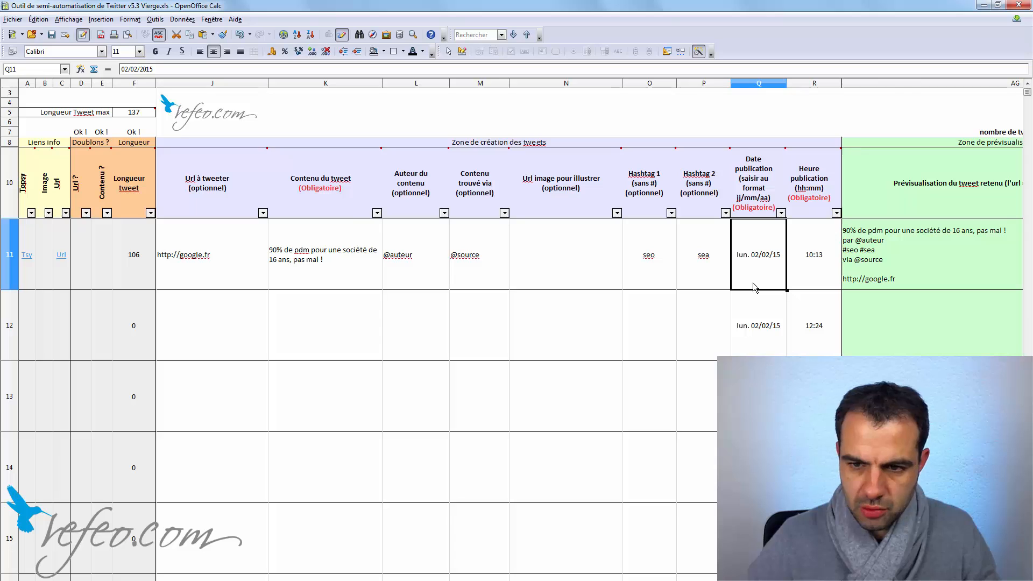
{"action": "key", "text": "ctrl+shift+v"}
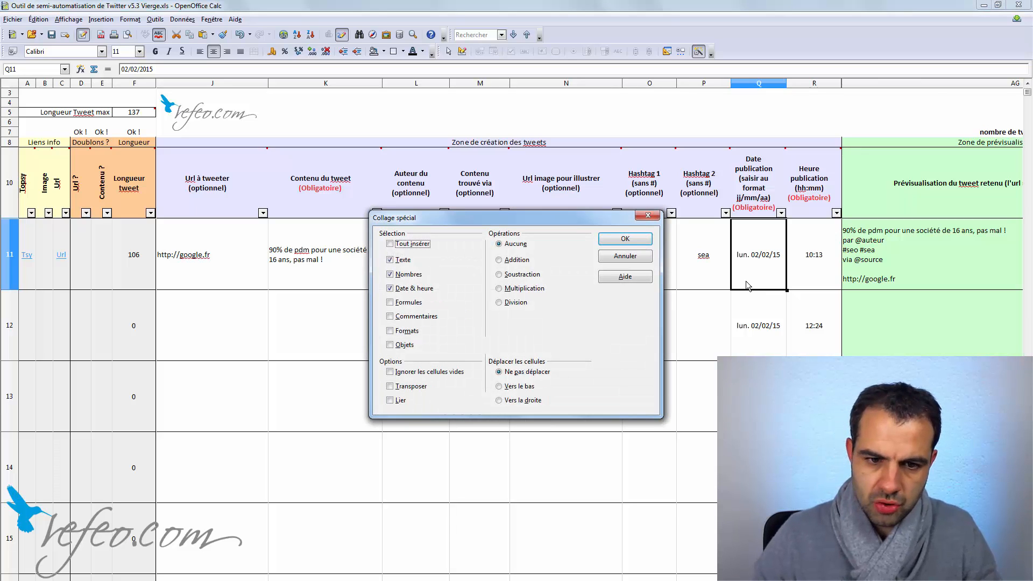
{"action": "left_click", "coordinate": [625, 240]}
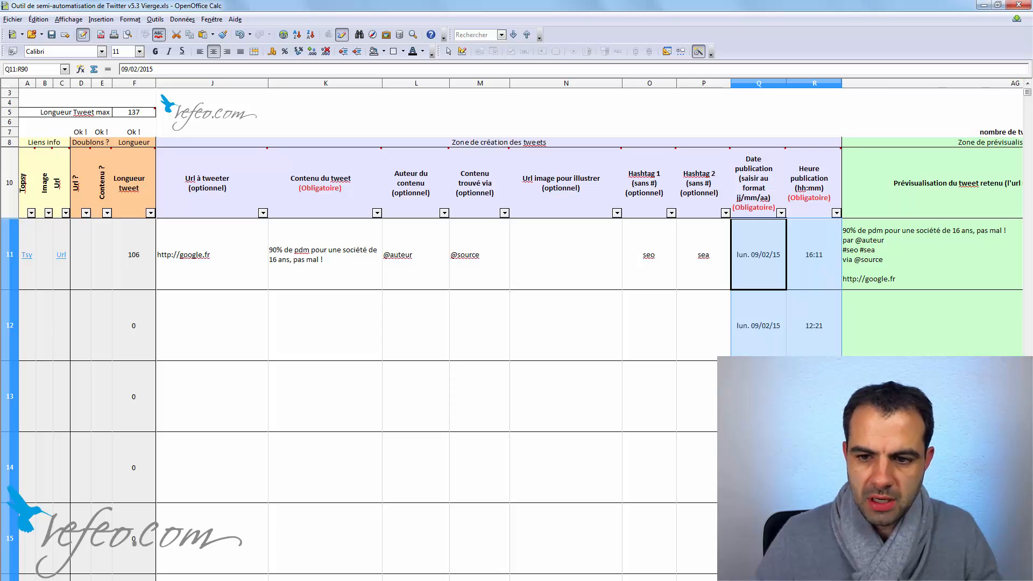
{"action": "scroll", "coordinate": [766, 329], "scroll_direction": "down", "scroll_amount": 2}
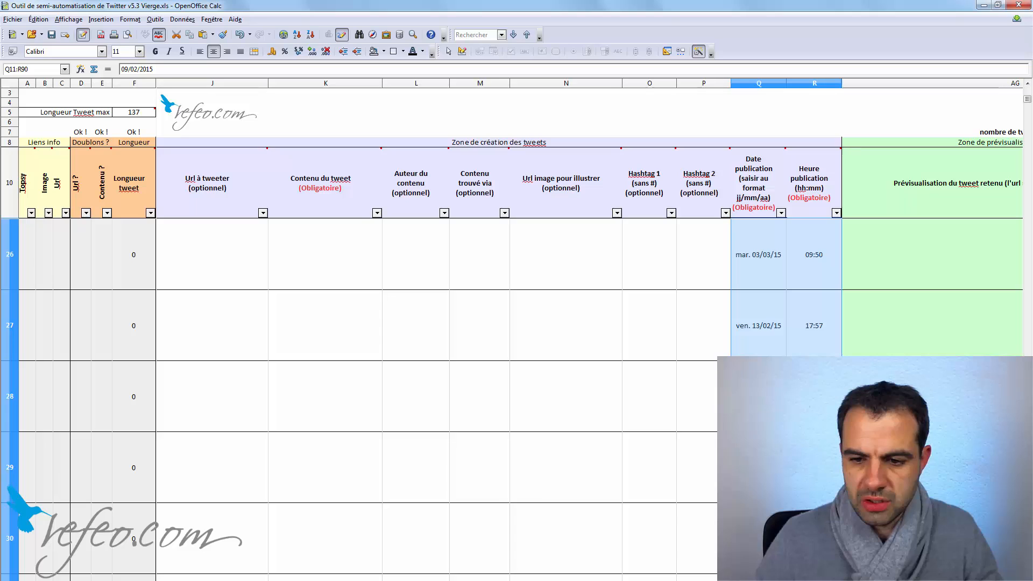
{"action": "scroll", "coordinate": [766, 329], "scroll_direction": "up", "scroll_amount": 2}
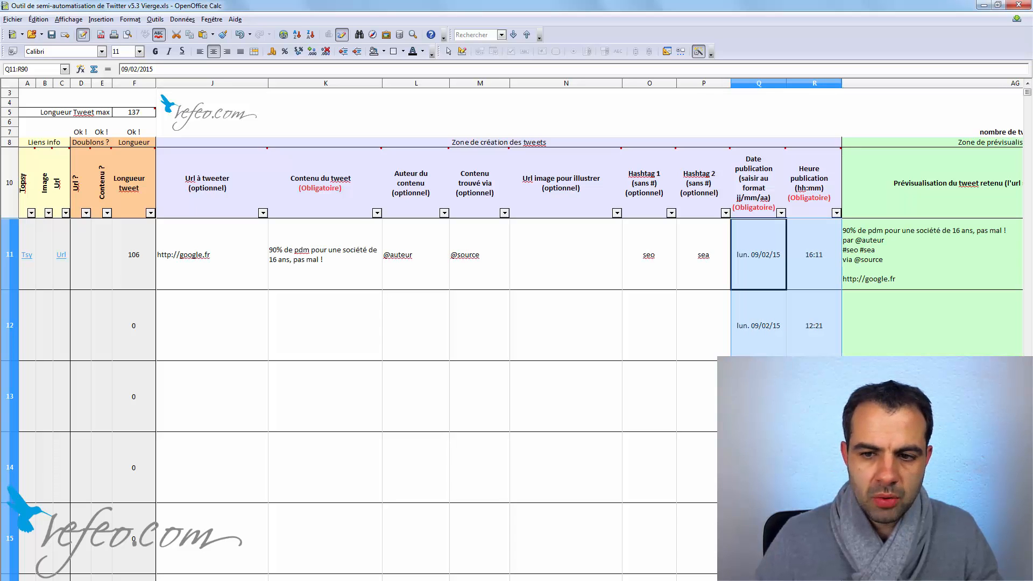